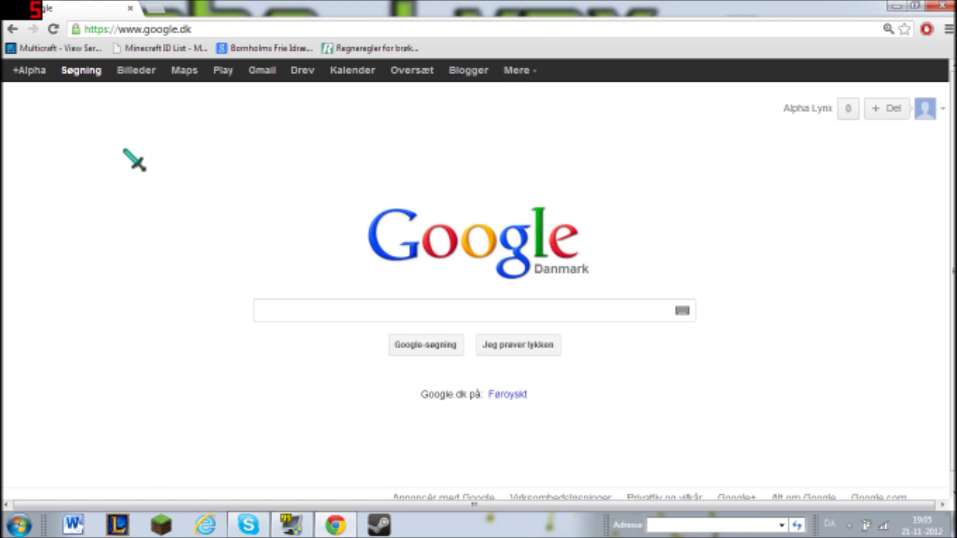
Search Google for "Downcraft"
{"action": "left_click", "coordinate": [272, 305]}
{"action": "type", "text": "g"}
{"action": "key", "text": "BackSpace"}
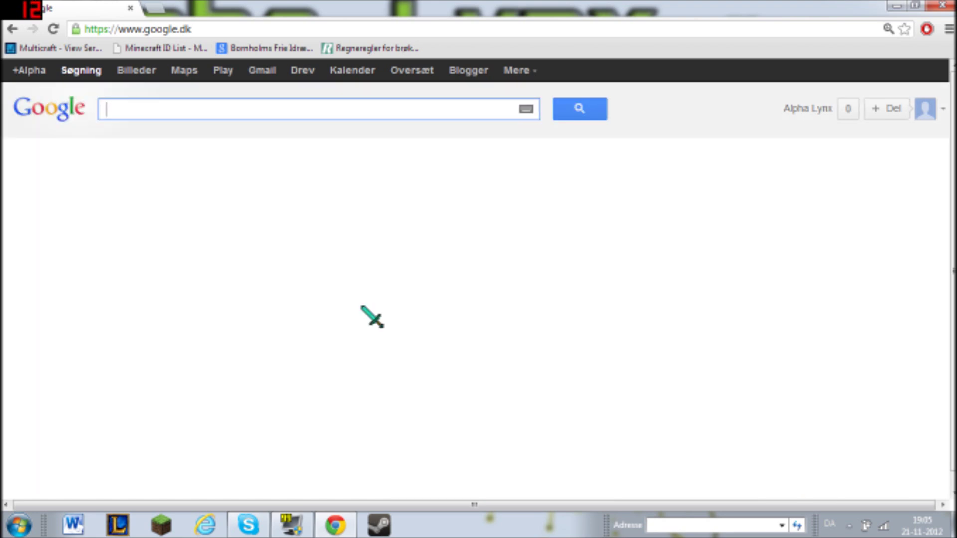
{"action": "type", "text": "Dopw"}
{"action": "key", "text": "BackSpace"}
{"action": "key", "text": "BackSpace"}
{"action": "type", "text": "wncraft"}
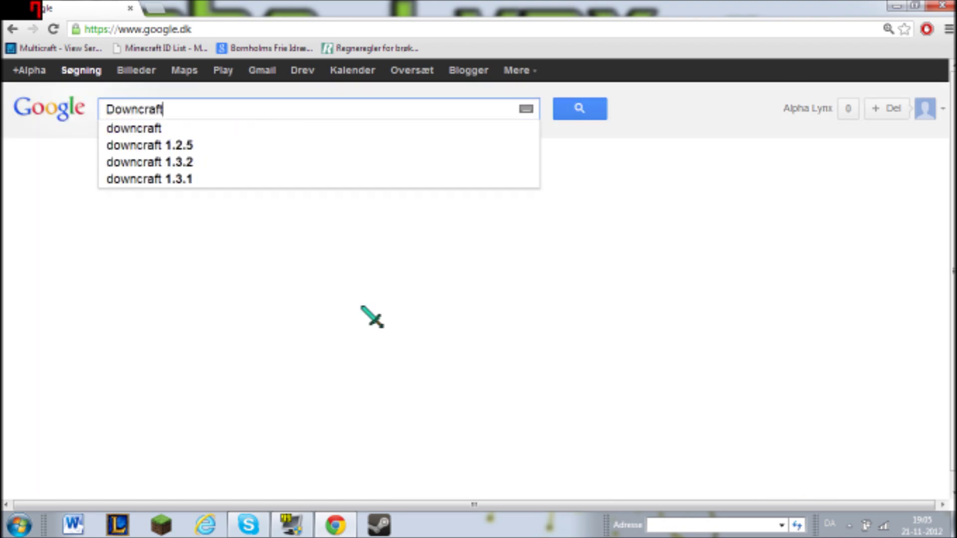
{"action": "key", "text": "Return"}
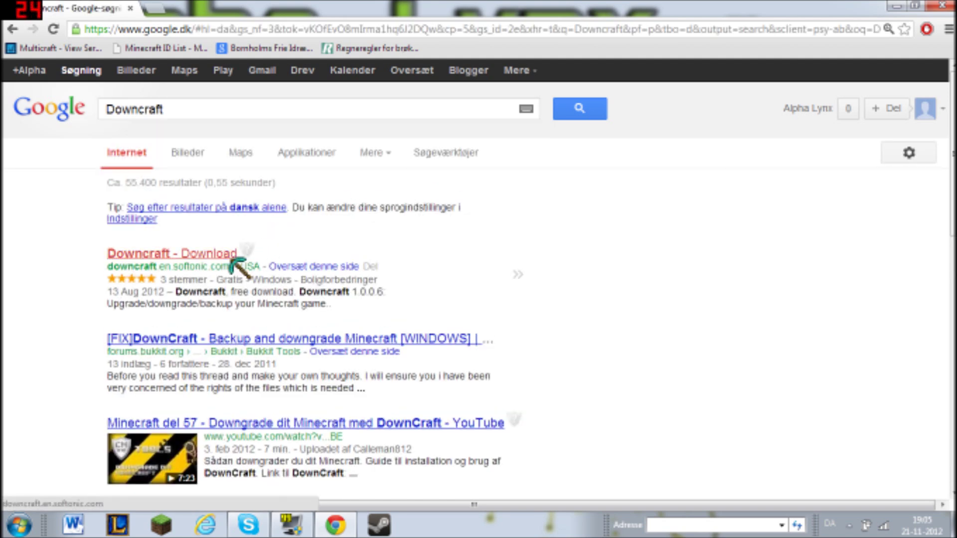
Download the Downcraft downloader from the Softonic search result and run the downloaded file
{"action": "left_click", "coordinate": [232, 257]}
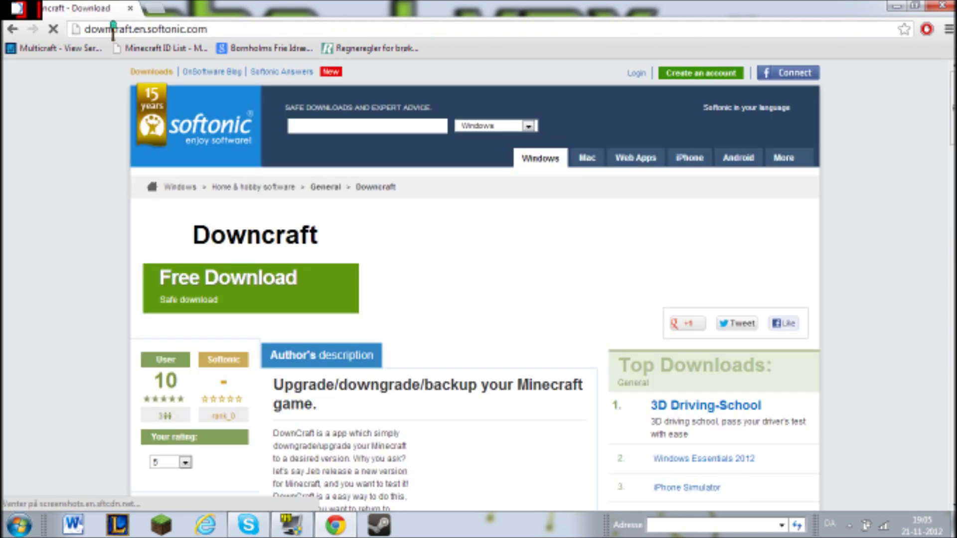
{"action": "left_click", "coordinate": [269, 285]}
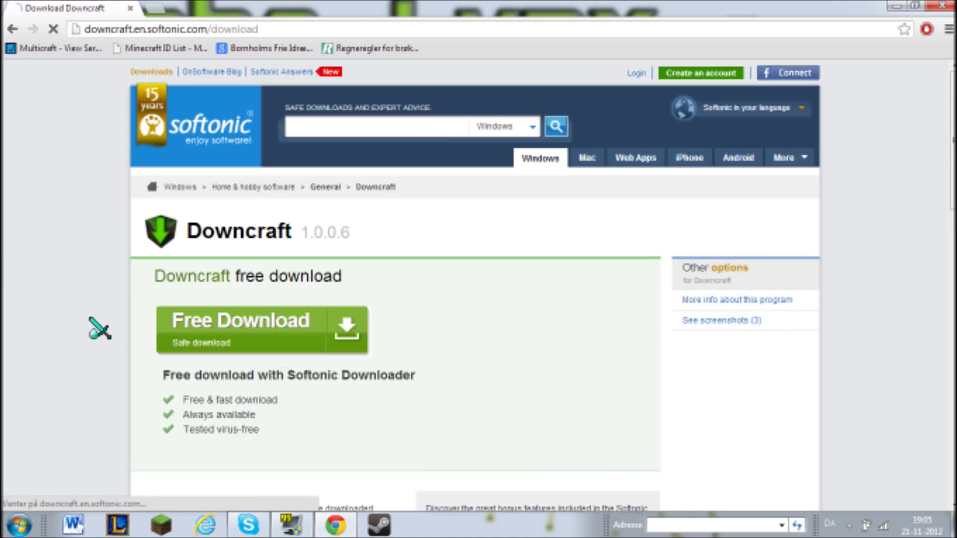
{"action": "left_click", "coordinate": [263, 340]}
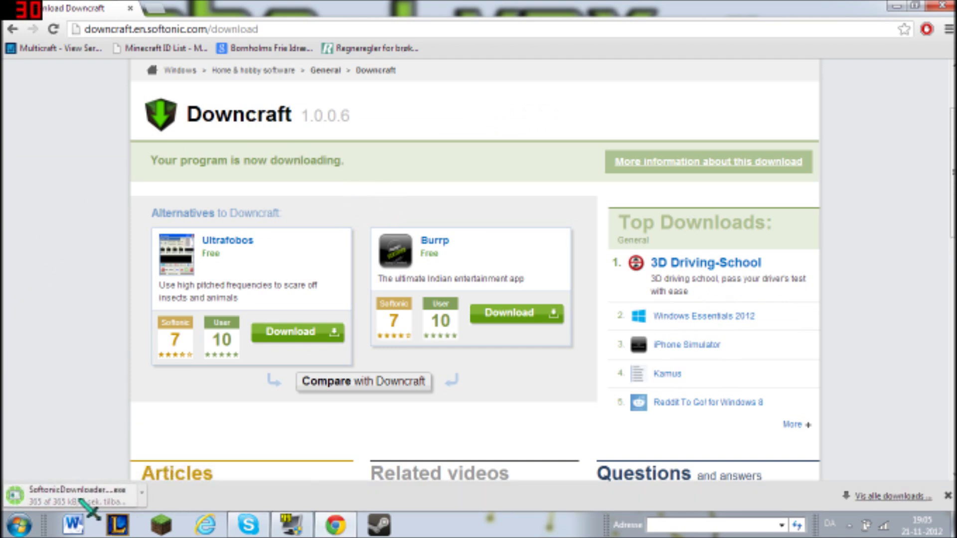
{"action": "left_click", "coordinate": [88, 503]}
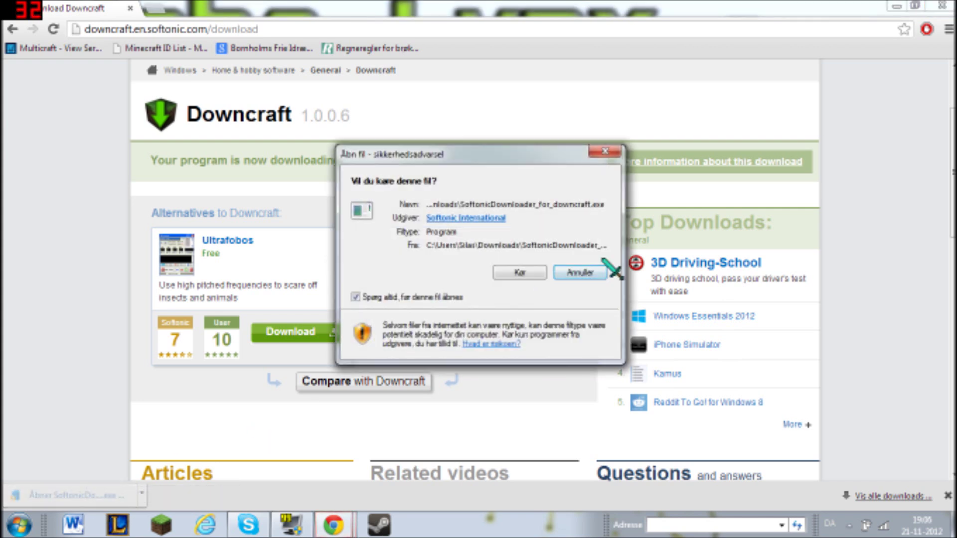
{"action": "left_click", "coordinate": [518, 274]}
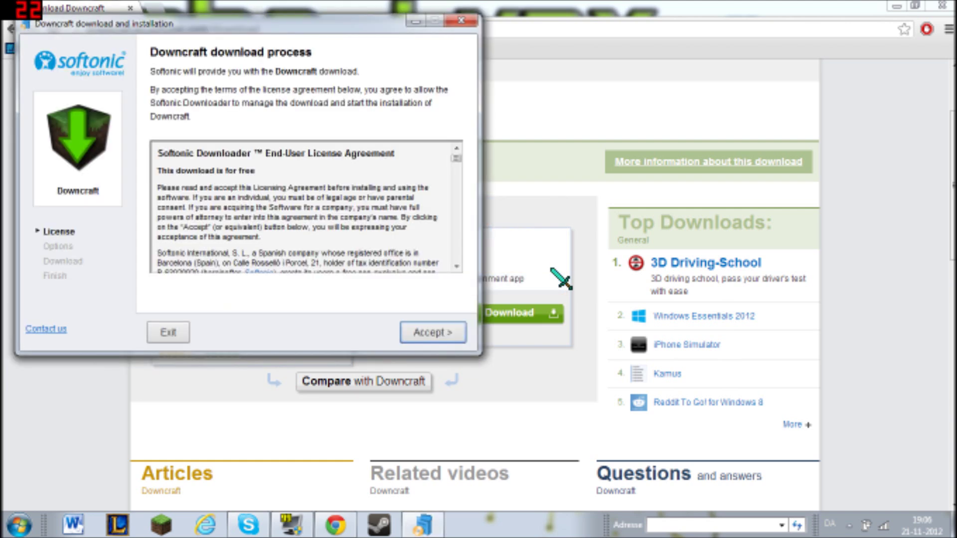
Accept the Softonic Downloader licence, decline the Babylon Toolbar, and continue with the recommended Softonic option still selected
{"action": "left_click", "coordinate": [432, 332]}
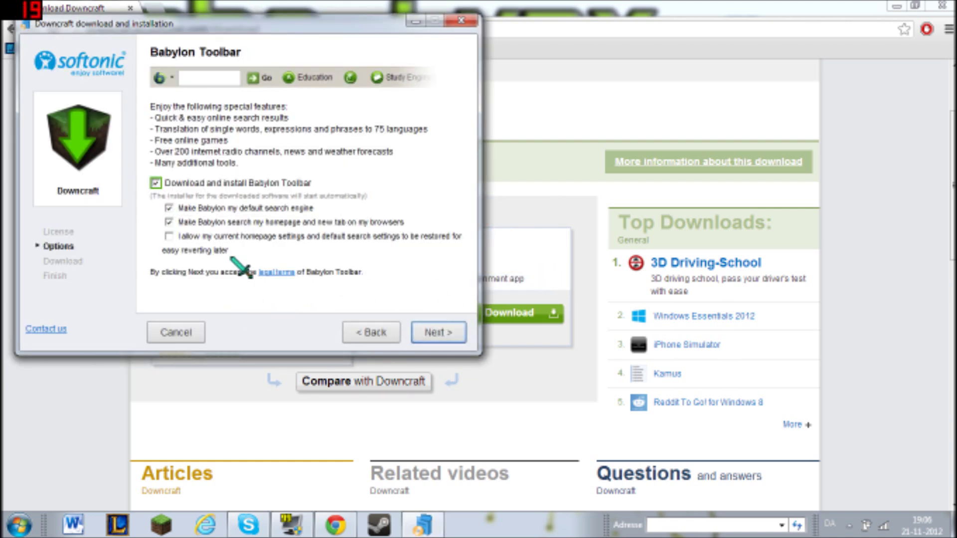
{"action": "left_click", "coordinate": [156, 183]}
{"action": "left_click", "coordinate": [433, 333]}
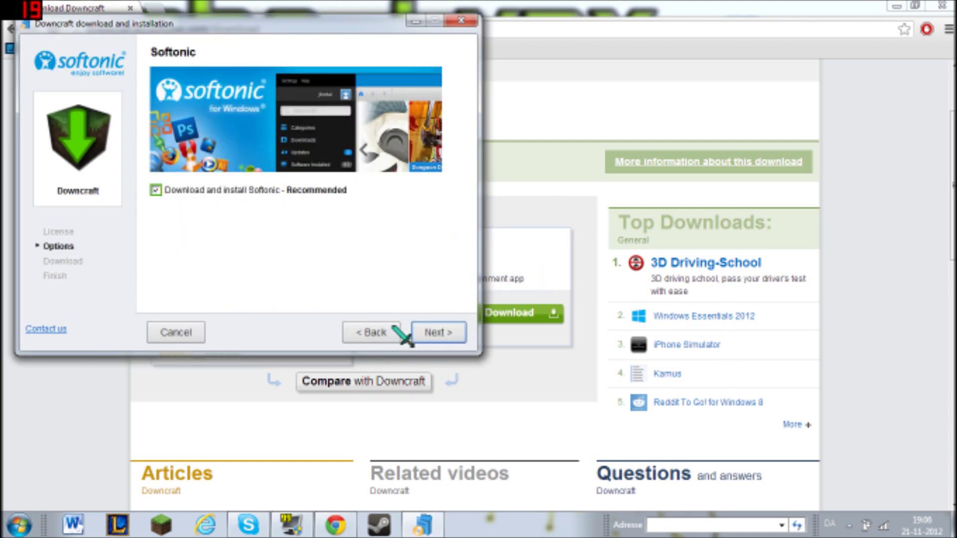
{"action": "left_click", "coordinate": [433, 332]}
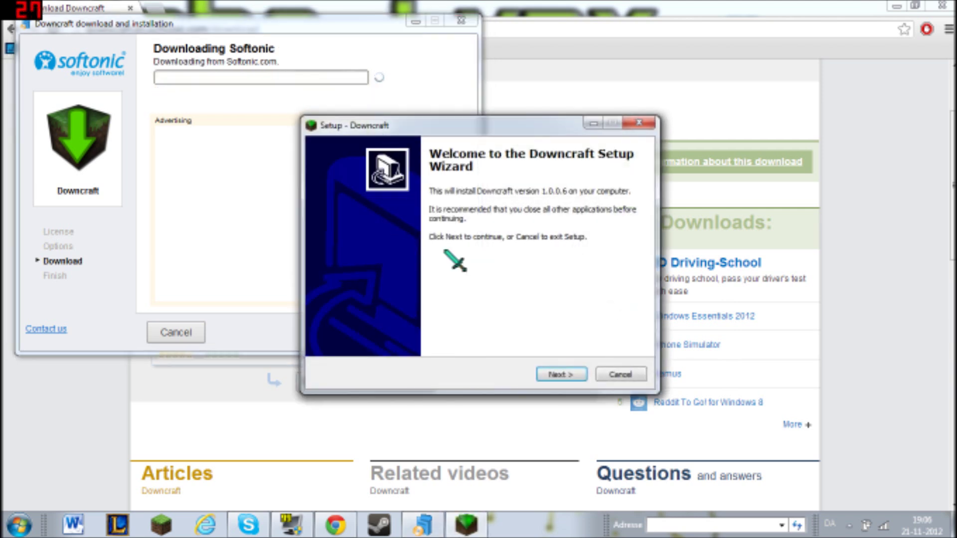
Install Downcraft 1.0.0.6 with the default setup options and finish the wizard
{"action": "left_click", "coordinate": [558, 374]}
{"action": "left_click", "coordinate": [559, 375]}
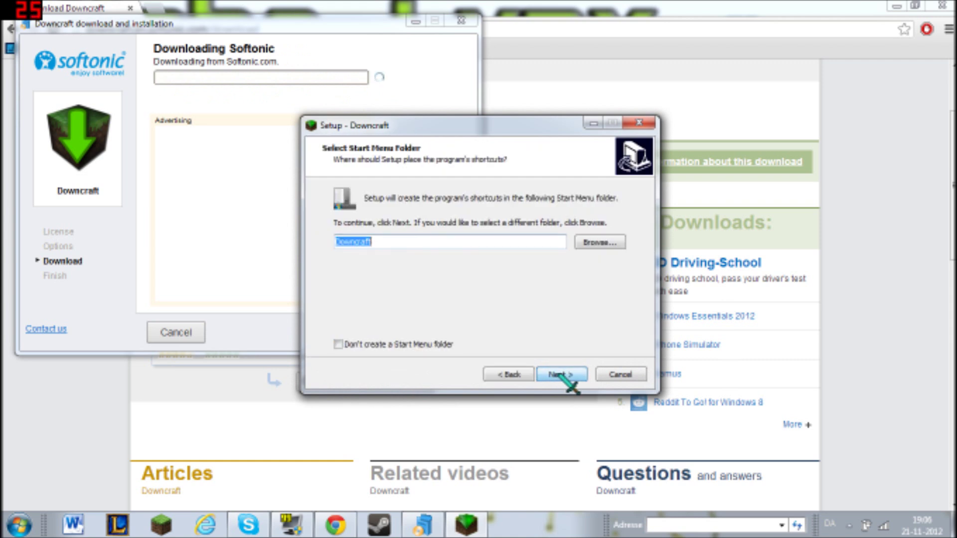
{"action": "left_click", "coordinate": [559, 375]}
{"action": "left_click", "coordinate": [558, 374]}
{"action": "left_click", "coordinate": [559, 375]}
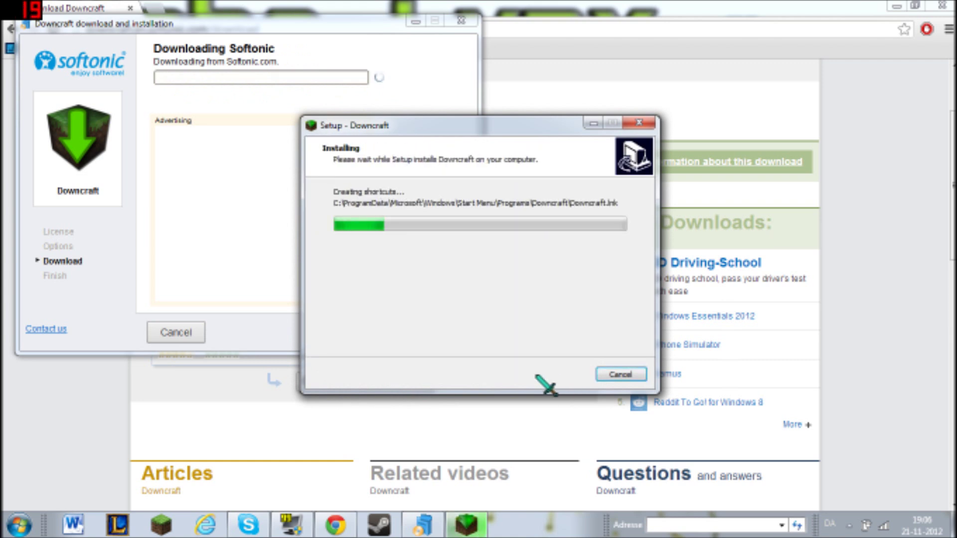
{"action": "left_click", "coordinate": [543, 375]}
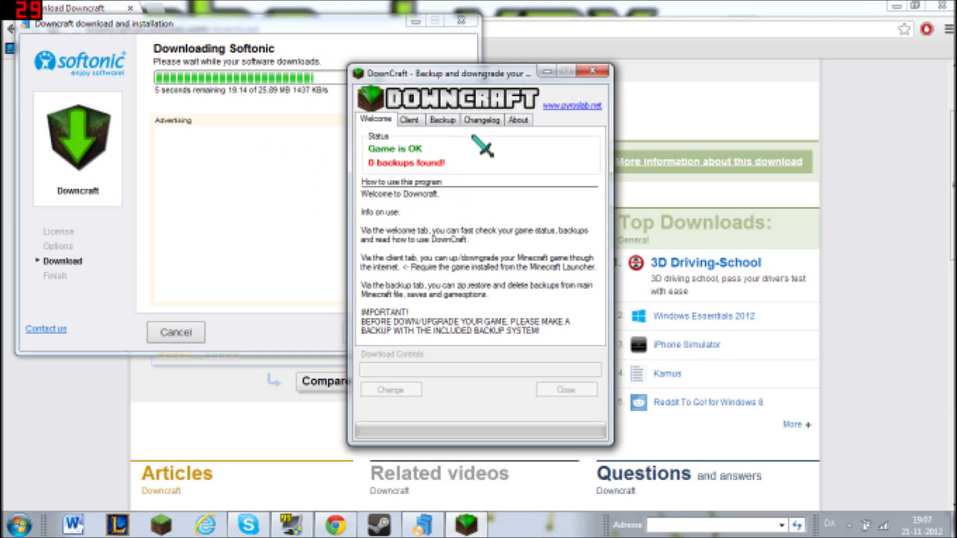
Minimize the Softonic download window and open DownCraft's backup section
{"action": "left_click", "coordinate": [419, 36]}
{"action": "left_click", "coordinate": [415, 20]}
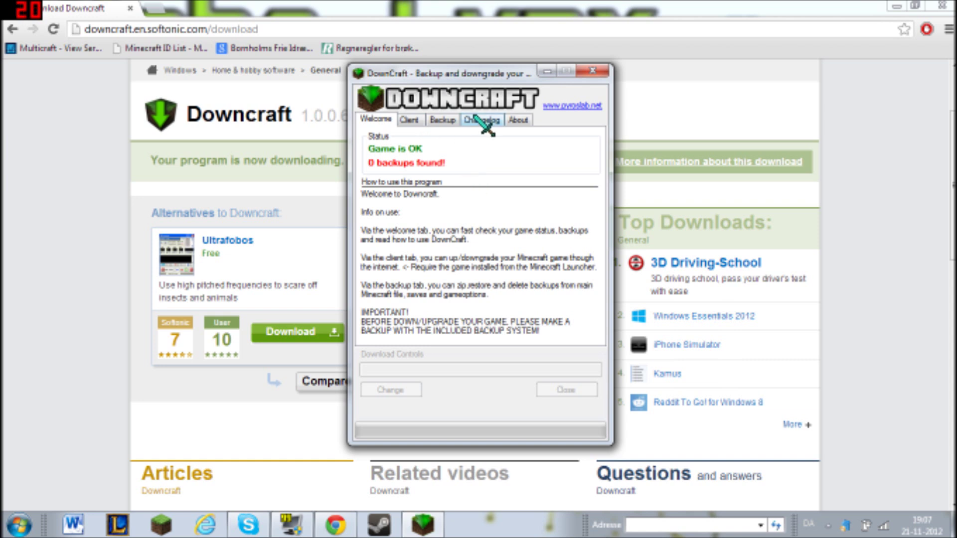
{"action": "left_click", "coordinate": [442, 120]}
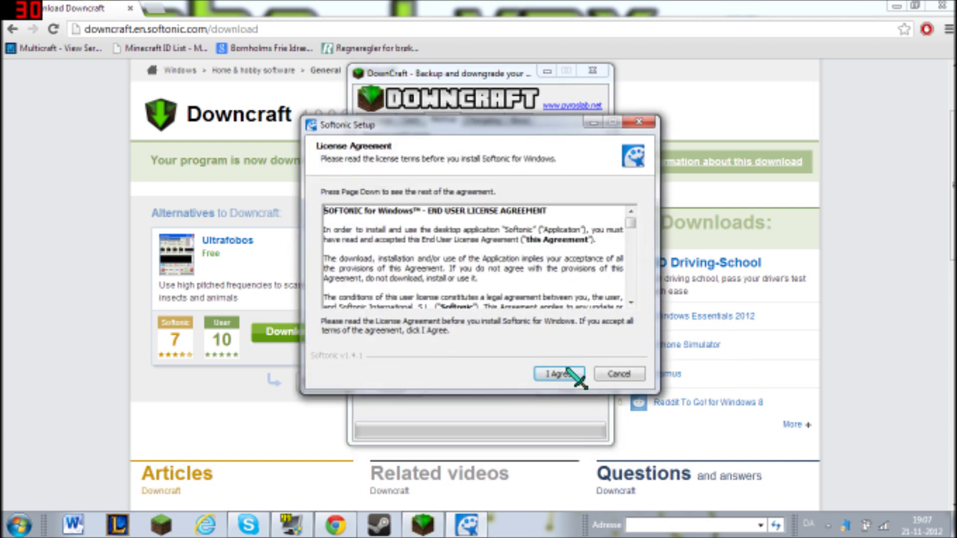
Cancel the Softonic for Windows setup and display DownCraft's list of client versions
{"action": "left_click", "coordinate": [618, 374]}
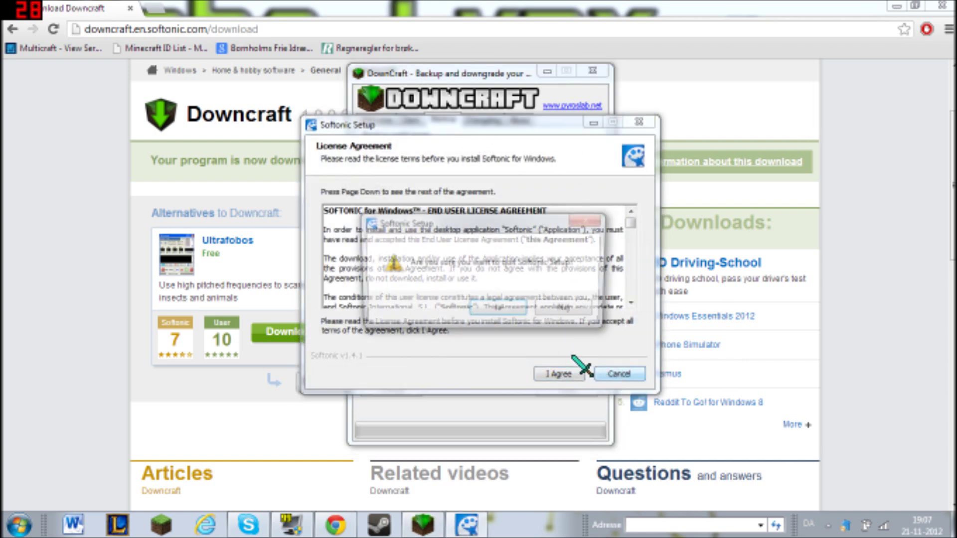
{"action": "left_click", "coordinate": [512, 313]}
{"action": "left_click", "coordinate": [376, 119]}
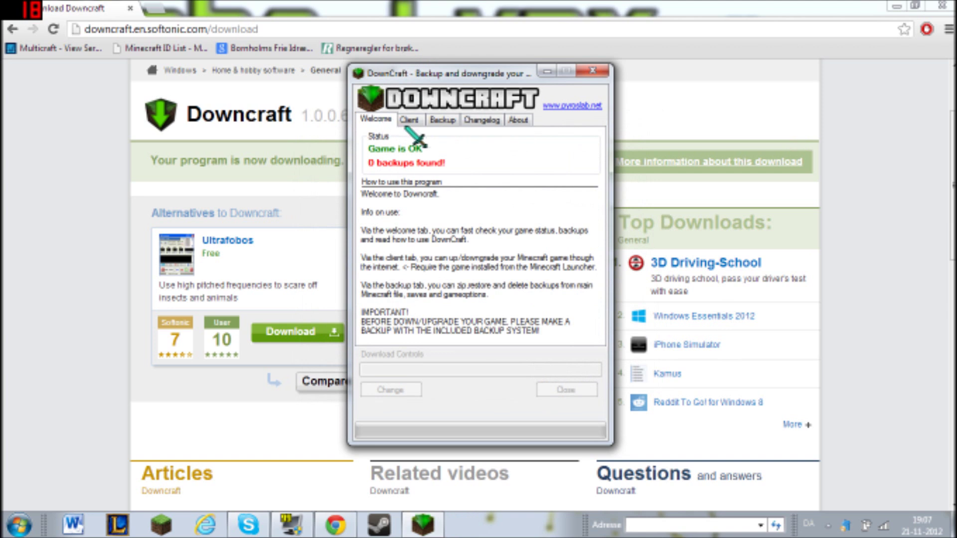
{"action": "left_click", "coordinate": [410, 119]}
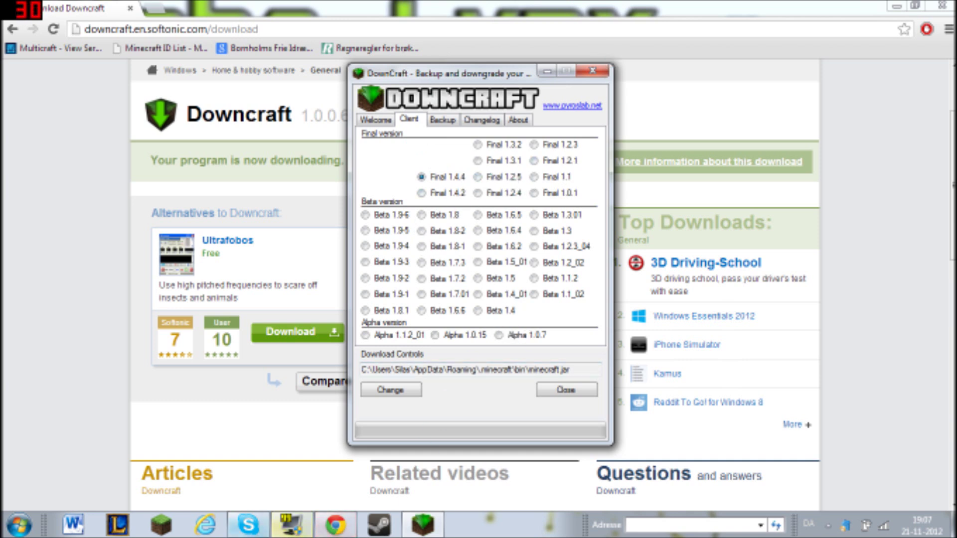
Launch Minecraft, log in with the remembered account to check the installed version on the title screen, and close the game
{"action": "left_click", "coordinate": [161, 524]}
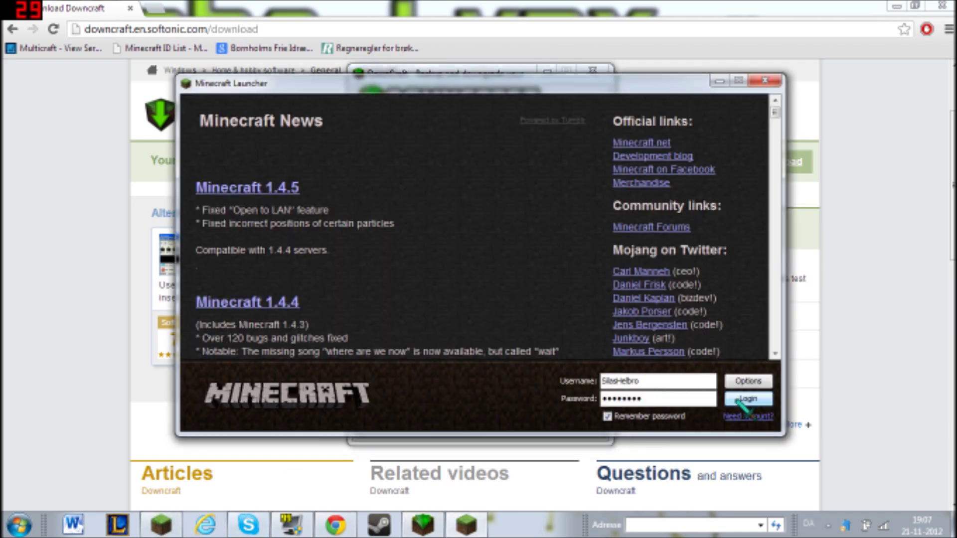
{"action": "left_click", "coordinate": [732, 399]}
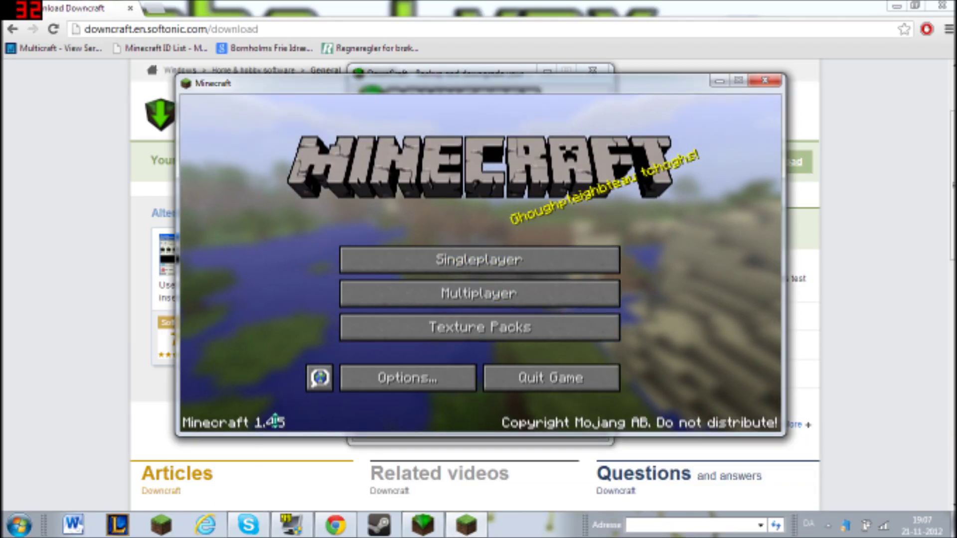
{"action": "left_click", "coordinate": [765, 81]}
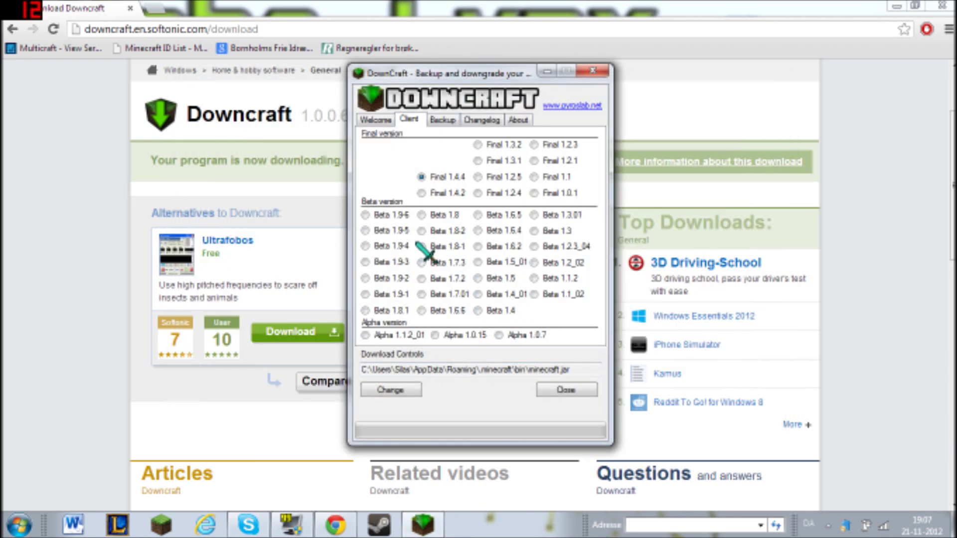
Change the Minecraft client to version Beta 1.8-1 in DownCraft
{"action": "left_click", "coordinate": [420, 246]}
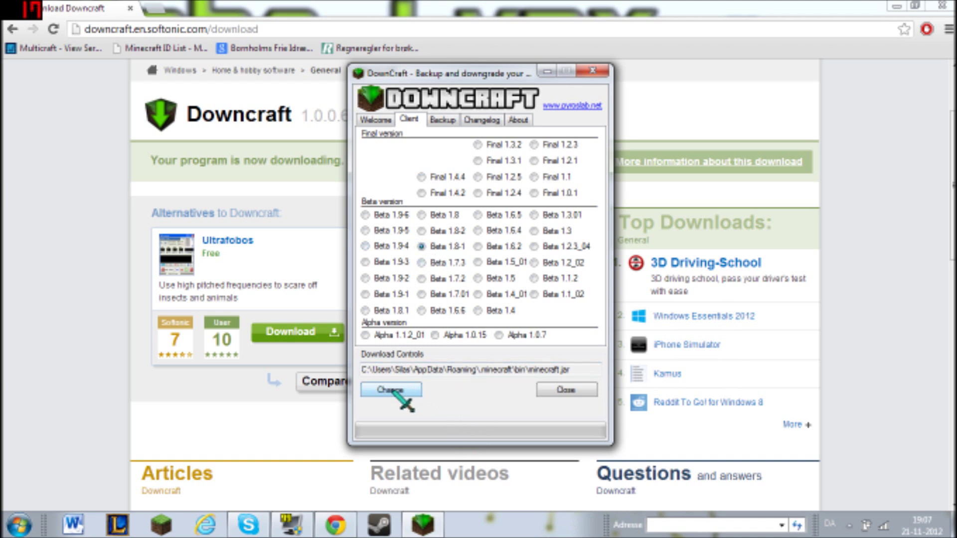
{"action": "left_click", "coordinate": [399, 392]}
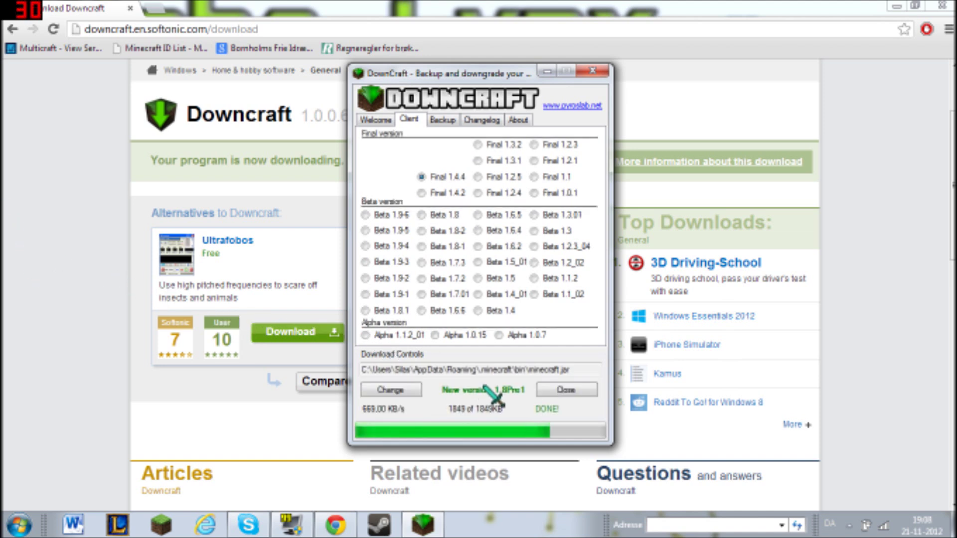
Start Minecraft again with the remembered login, maximize it to check the downgraded version on the title screen, and close it
{"action": "left_click", "coordinate": [158, 519]}
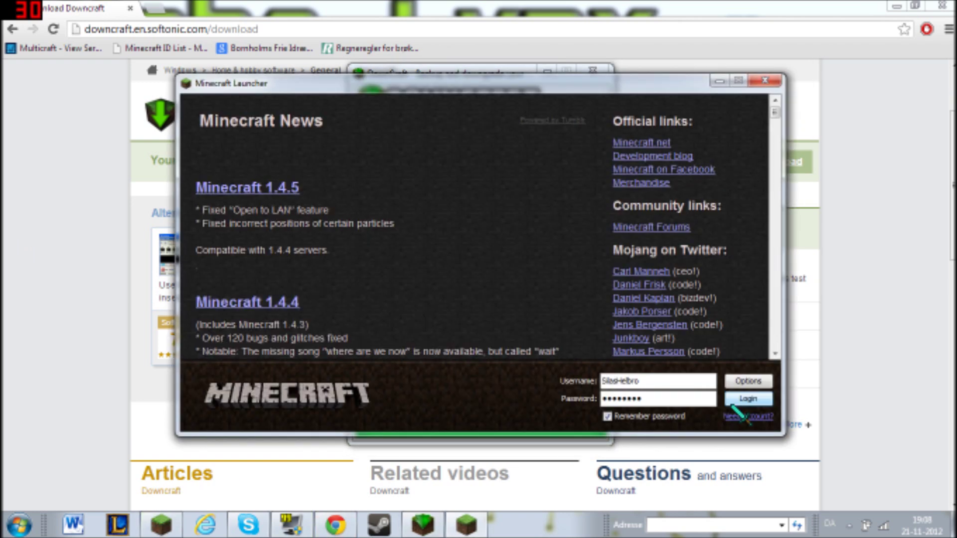
{"action": "left_click", "coordinate": [751, 410]}
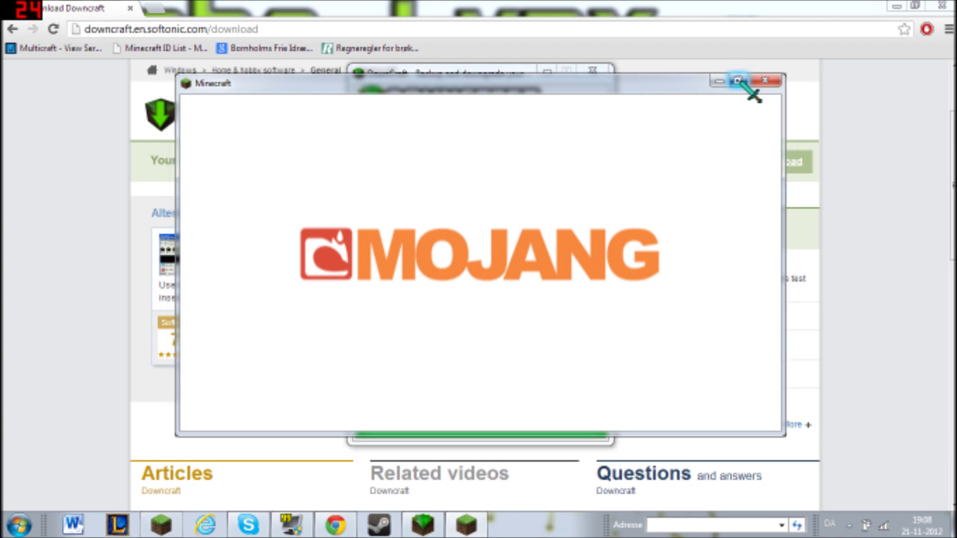
{"action": "left_click", "coordinate": [737, 80]}
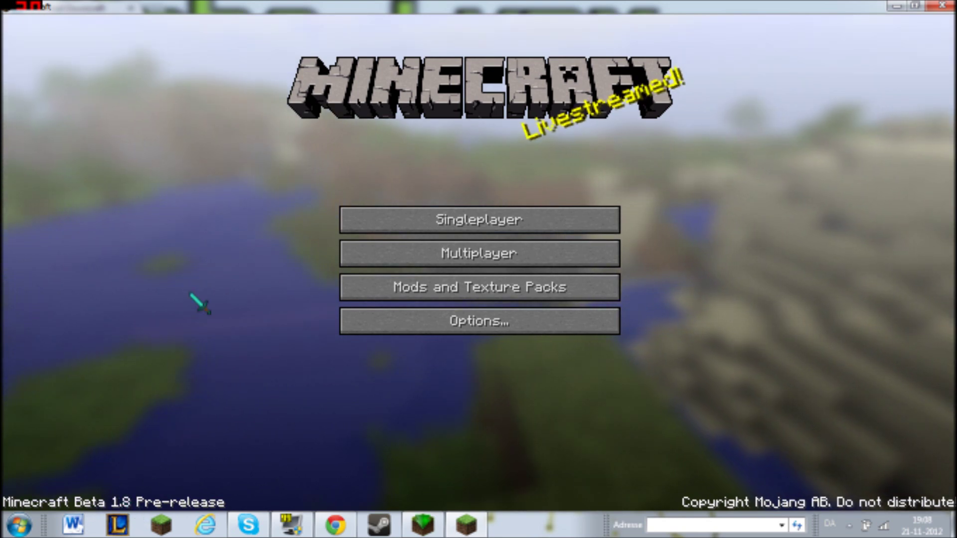
{"action": "left_click", "coordinate": [930, 6]}
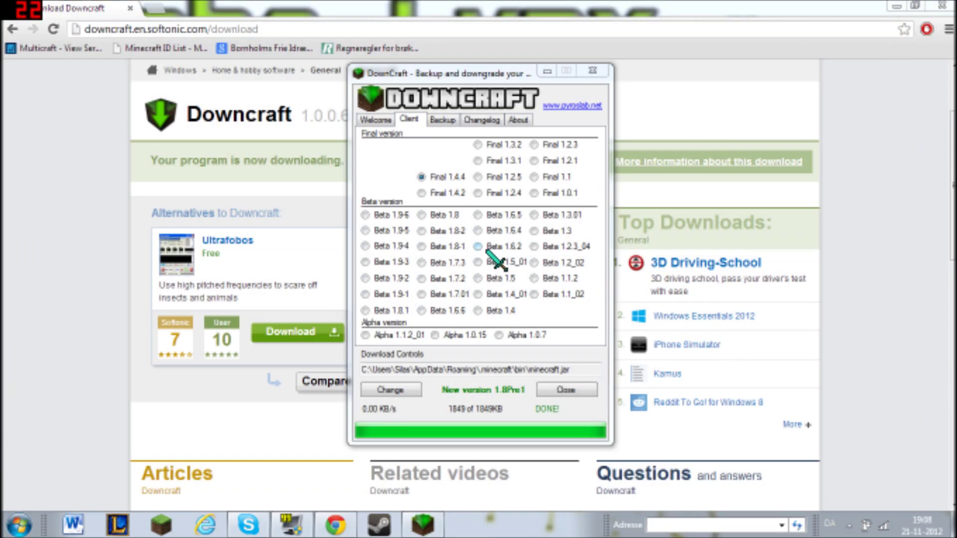